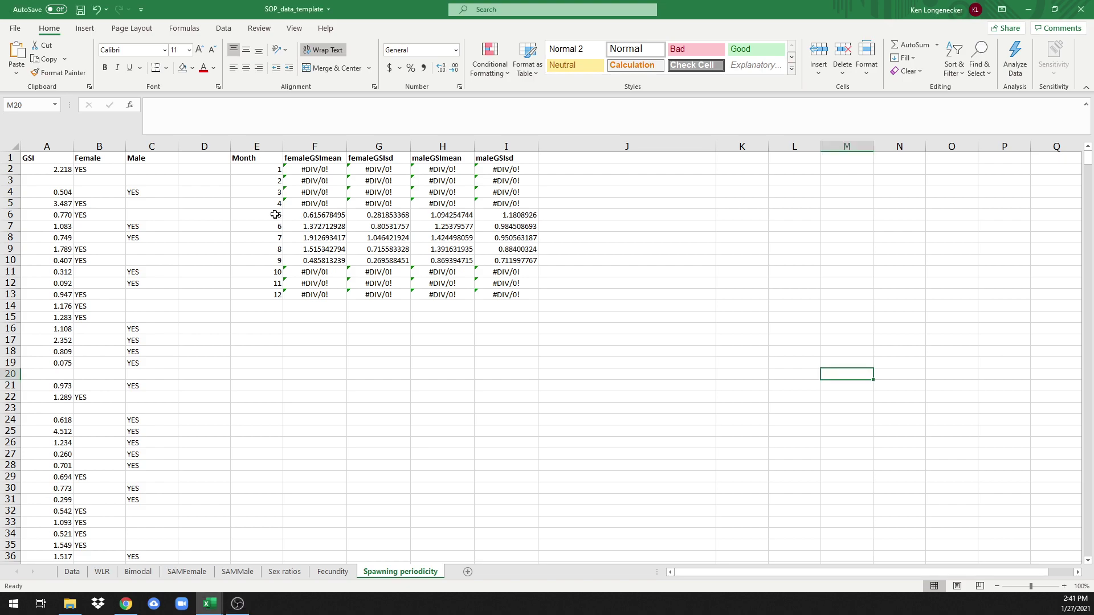
Step: Insert a scatter chart of the female GSI means for months 5 to 9 (E6:F10) and place it beside the summary table
drag(266, 215, 313, 258)
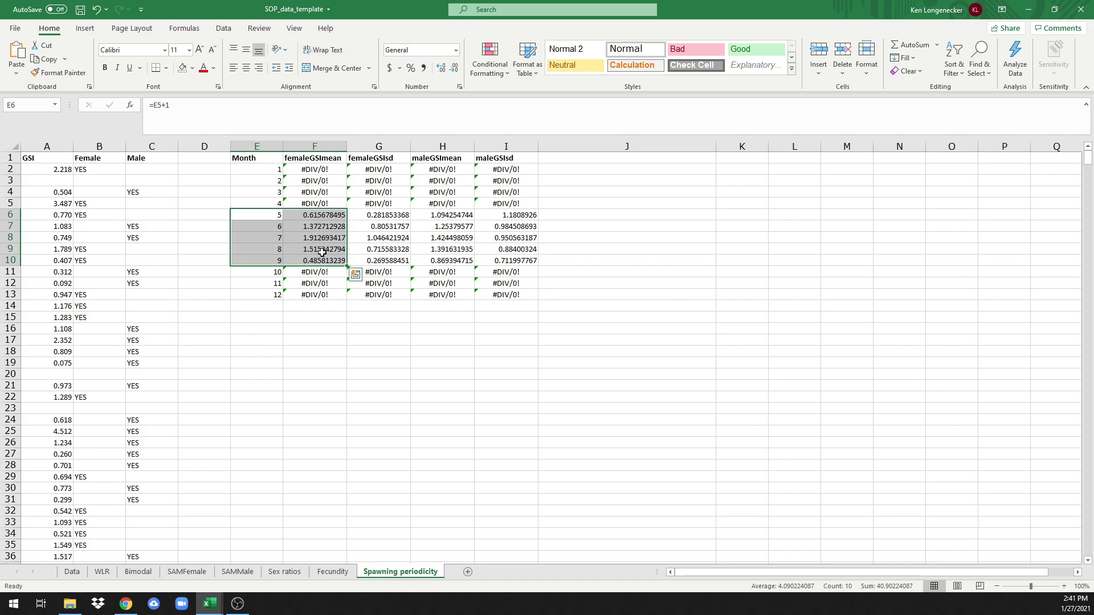
click(91, 30)
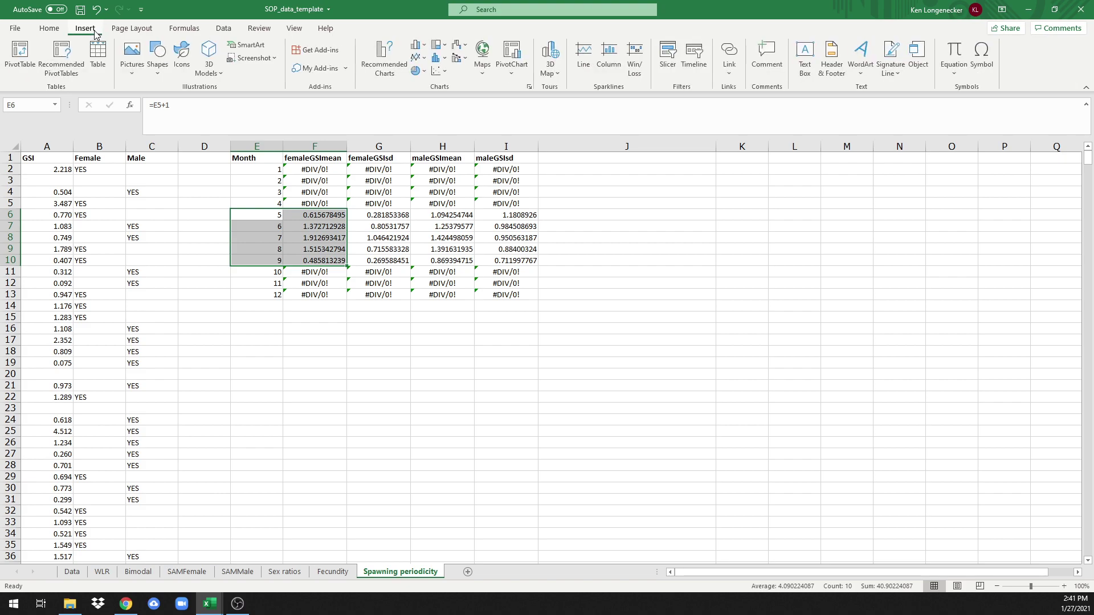
click(441, 71)
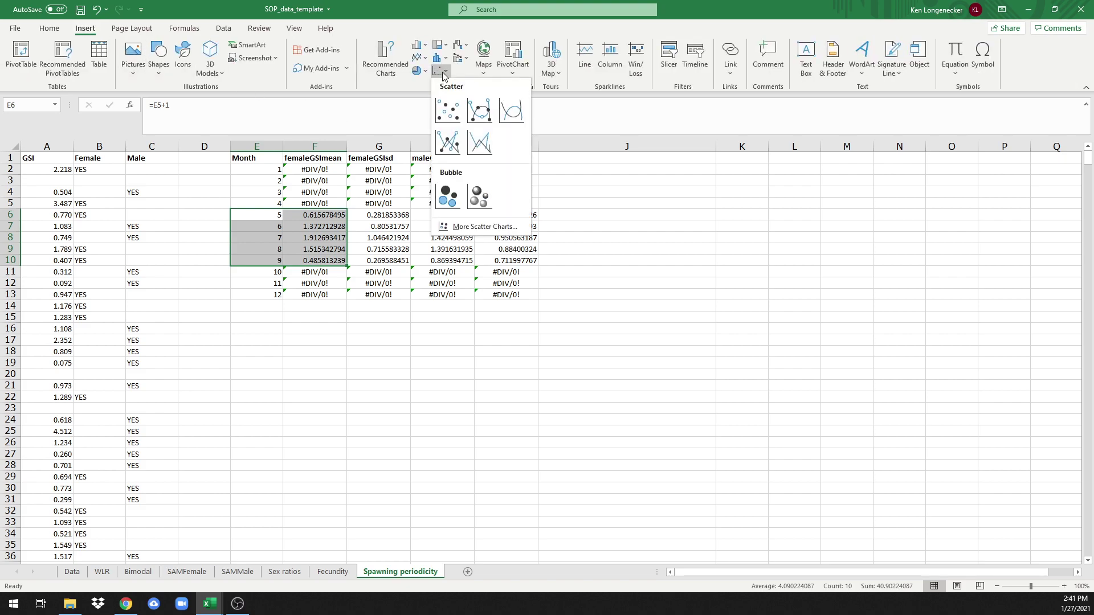
click(448, 113)
click(630, 304)
drag(650, 285, 818, 176)
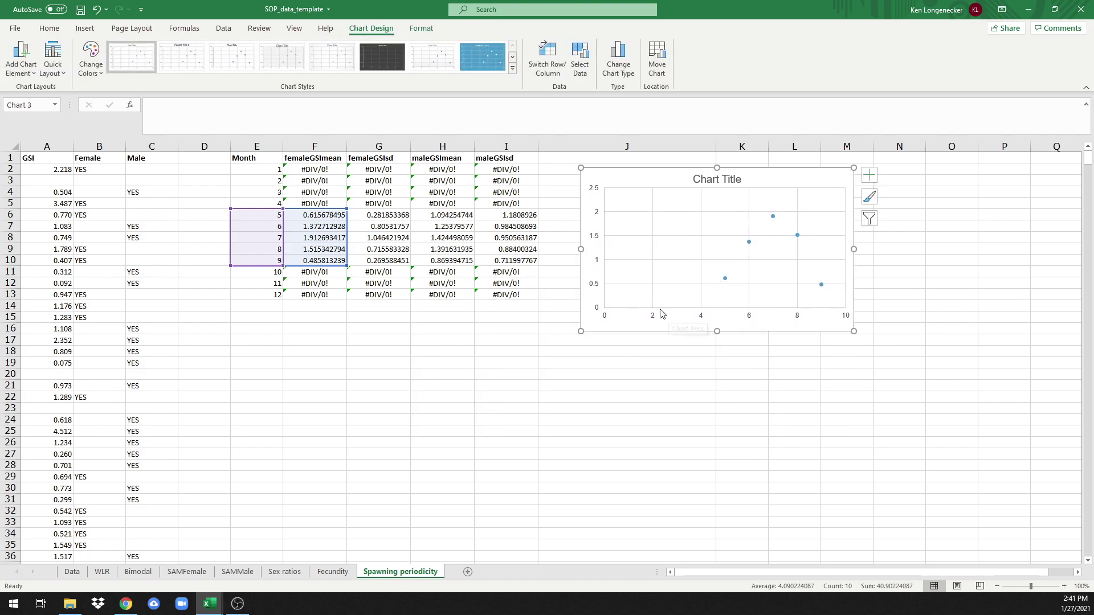
Step: Add primary horizontal and primary vertical axis titles to the scatter chart
click(17, 66)
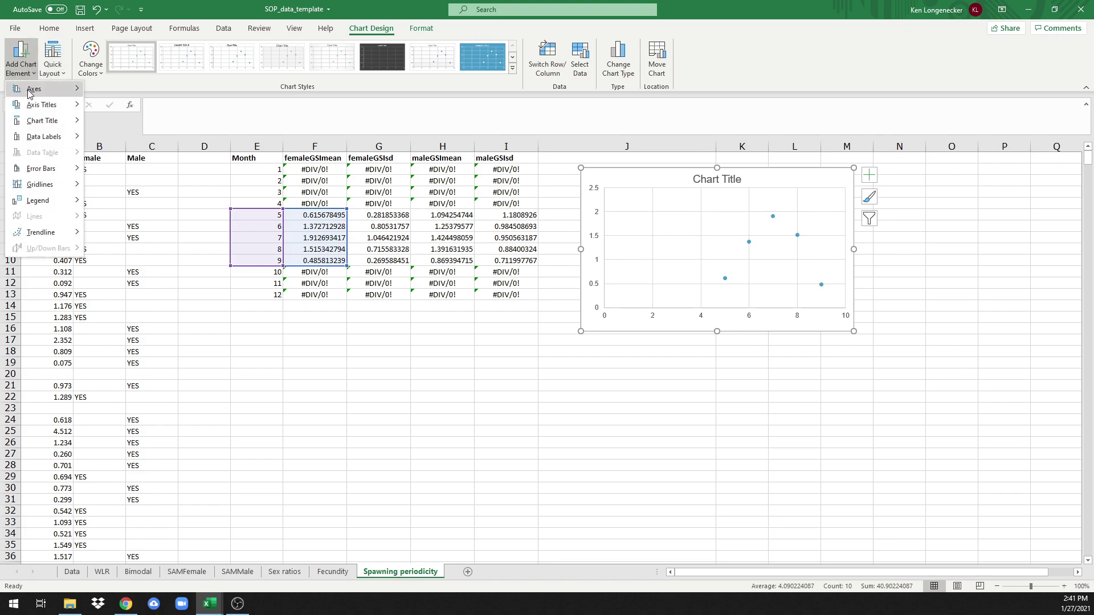
mouse_move(34, 106)
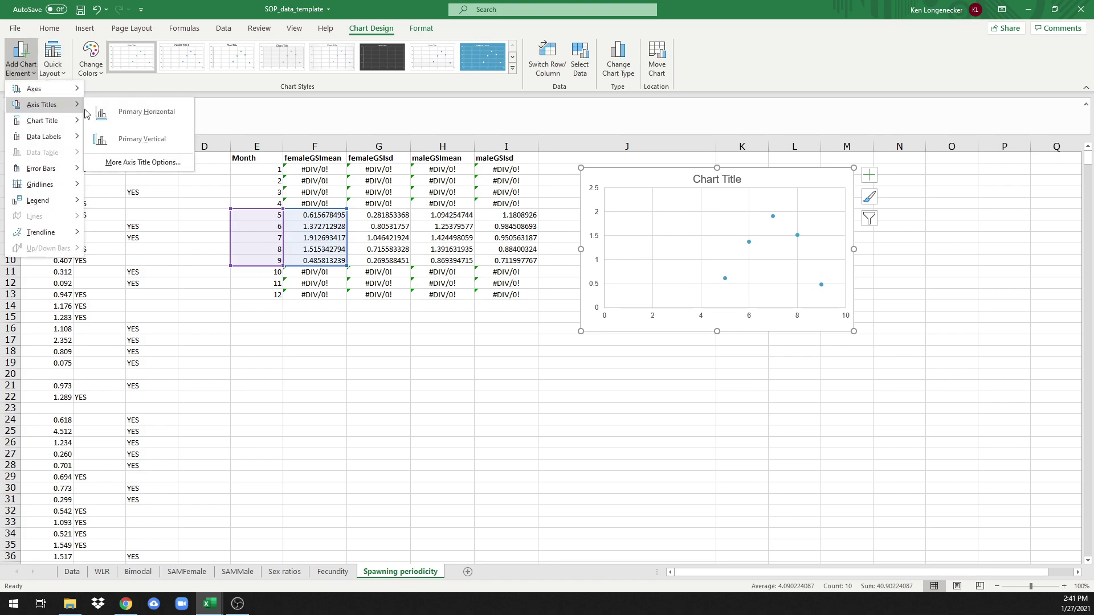
click(118, 113)
click(21, 62)
mouse_move(36, 104)
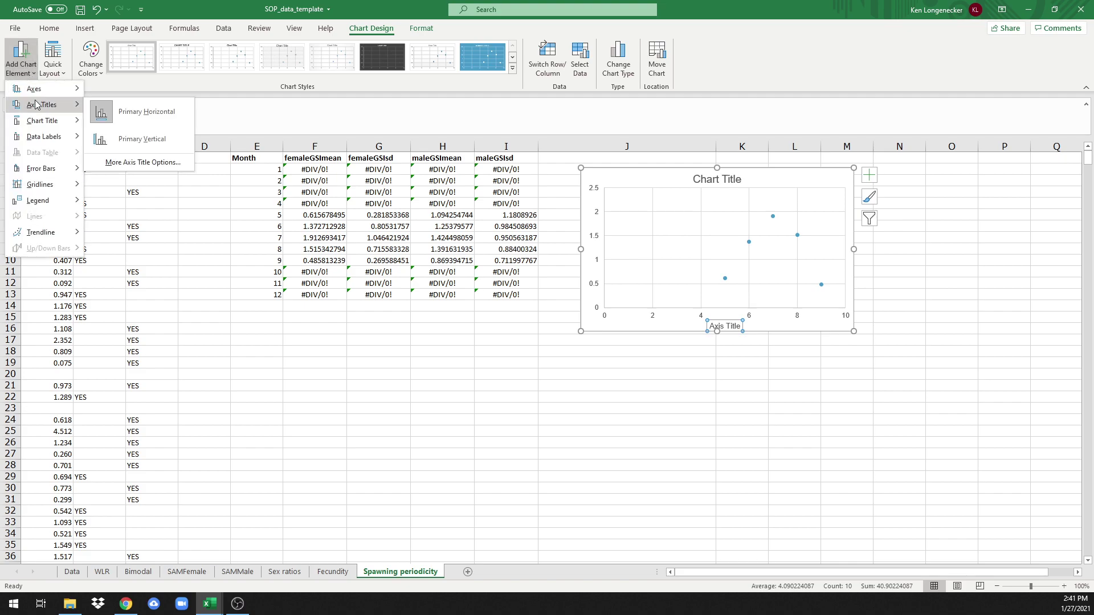
click(137, 139)
Step: Change the horizontal axis title text to "Month", keeping the title in its original place
double_click(725, 327)
drag(709, 326, 710, 326)
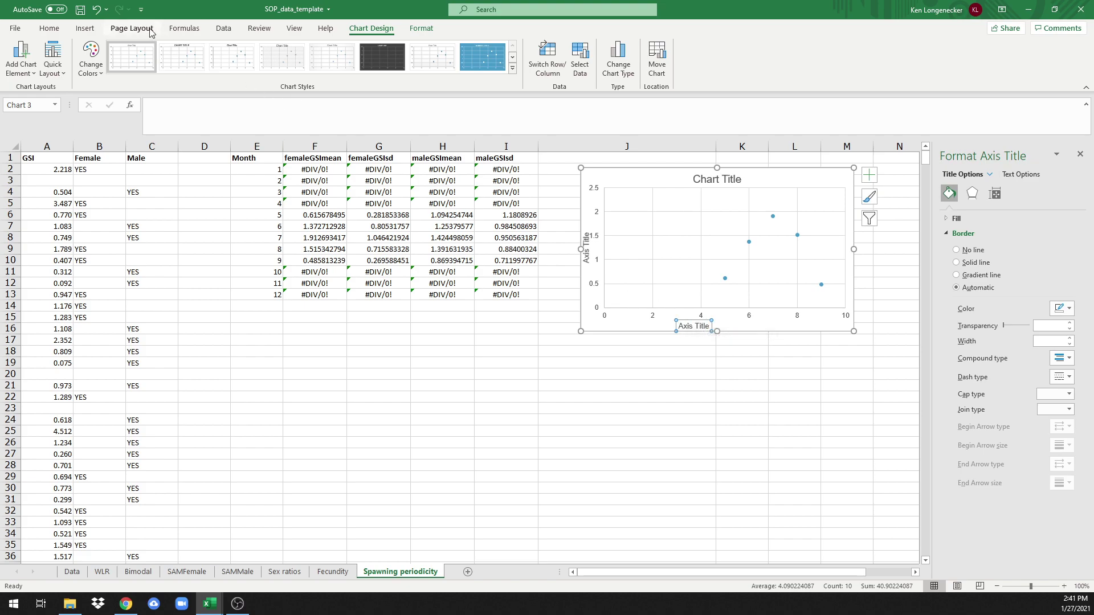
click(96, 9)
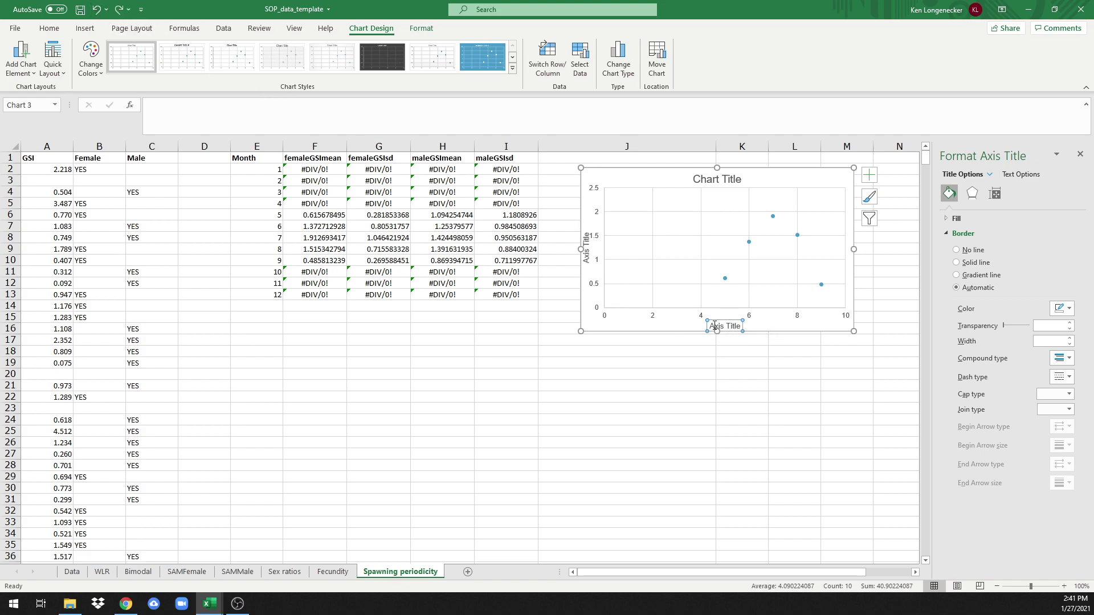
drag(720, 325, 743, 326)
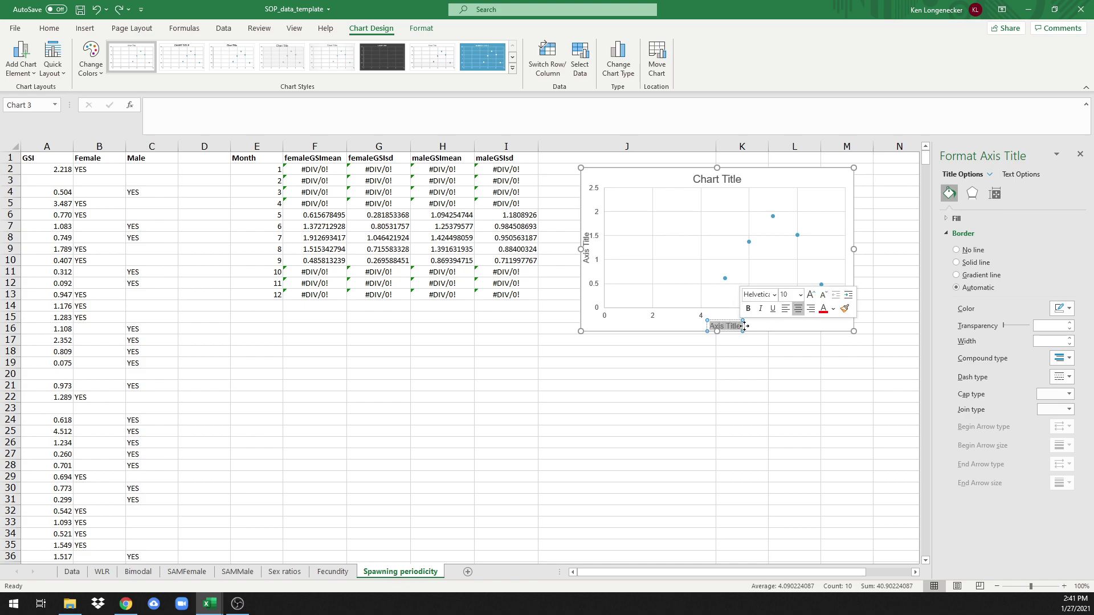
text(Month)
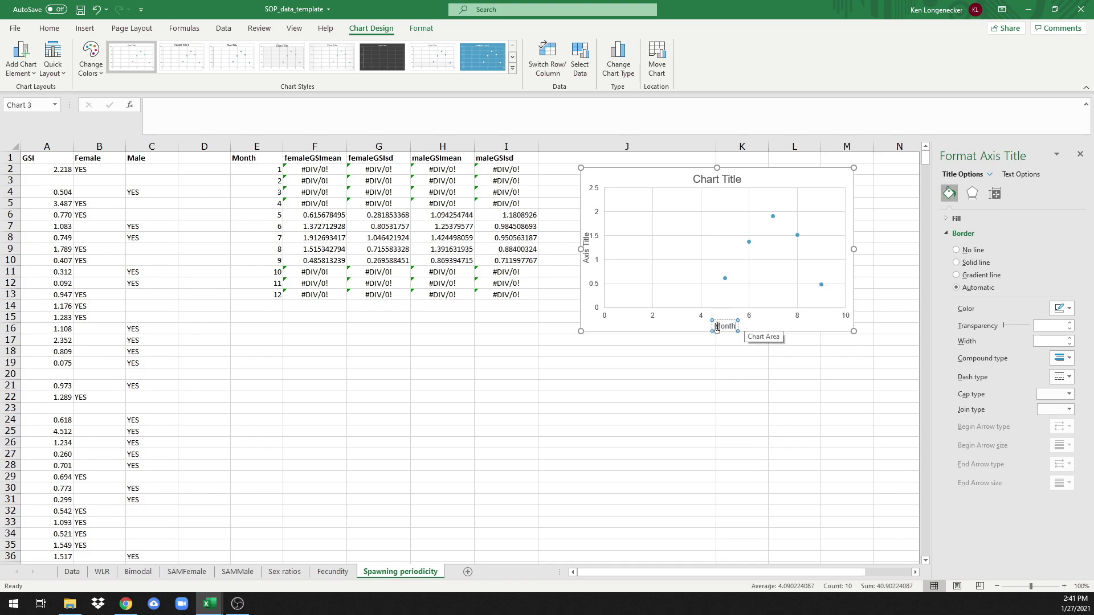
Step: Change the vertical axis title text to "GSI [mean +/- SD]"
click(587, 257)
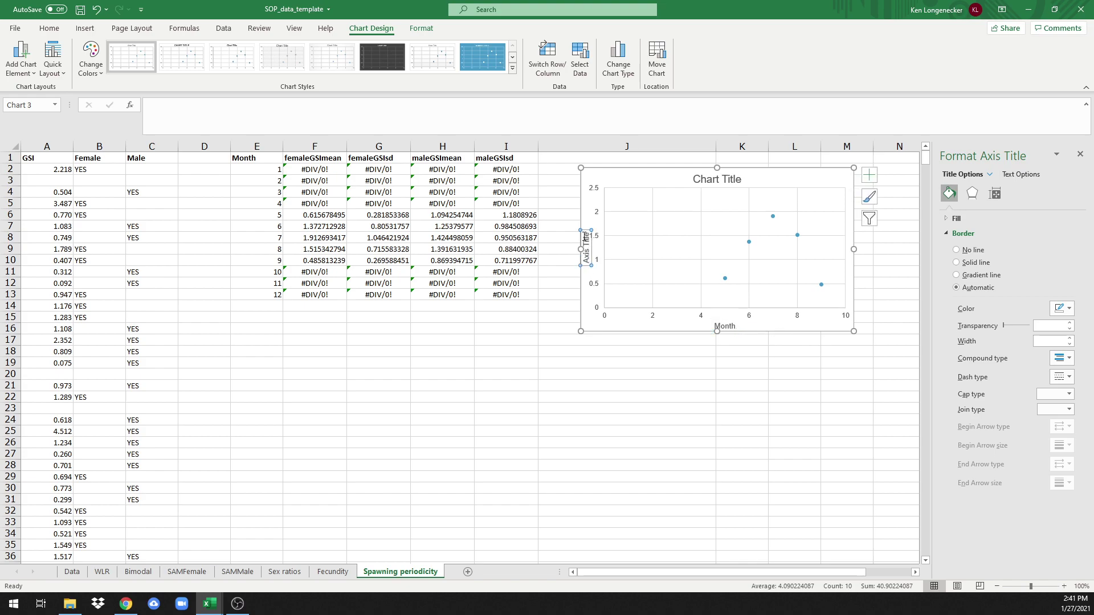
drag(587, 237, 587, 256)
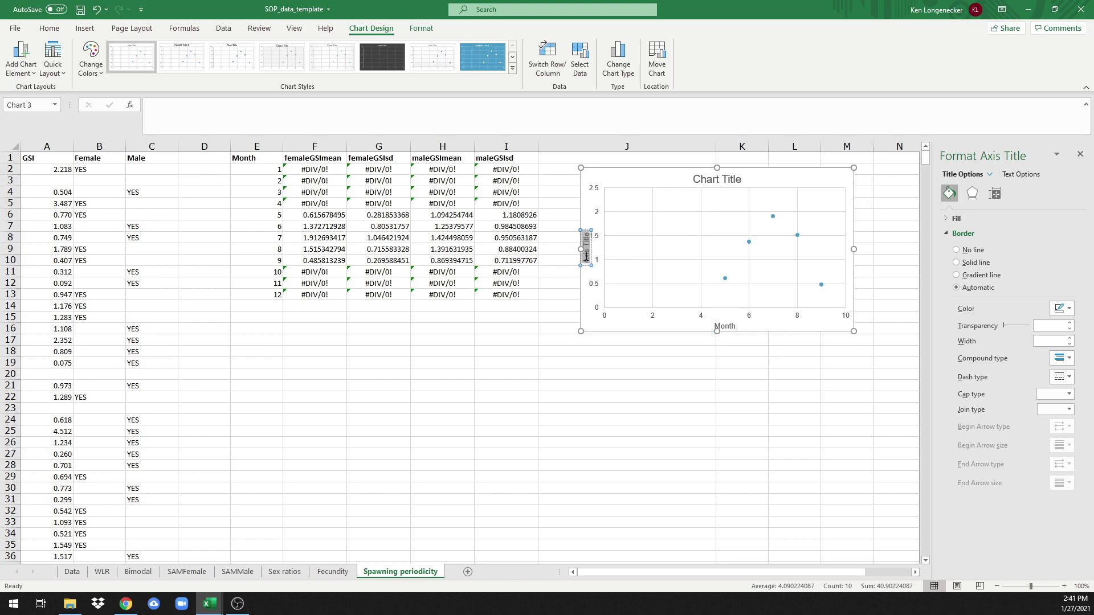
text(GSI)
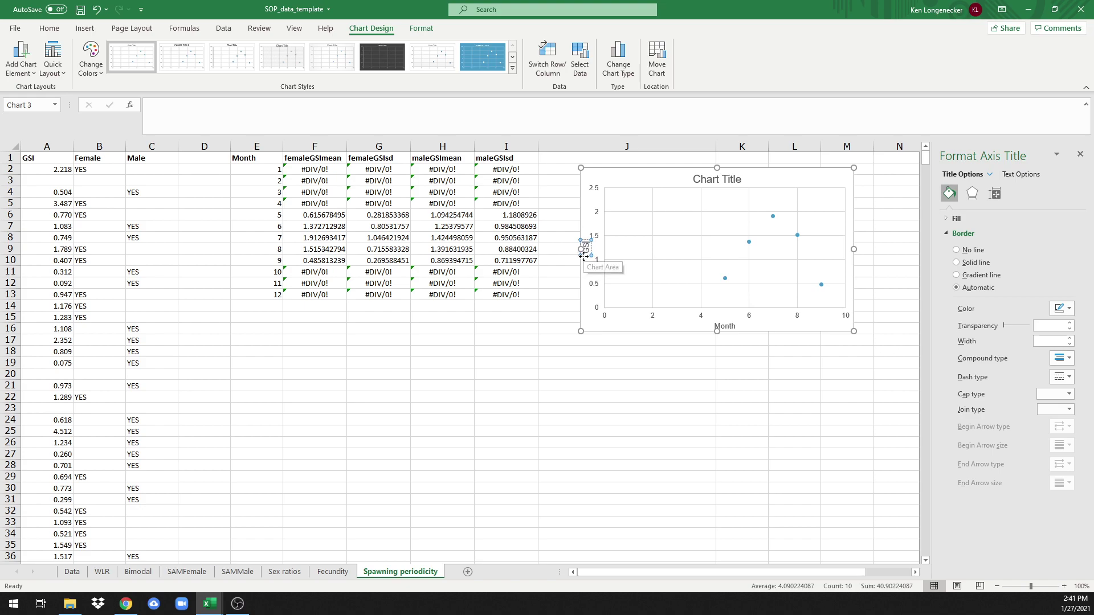
click(584, 257)
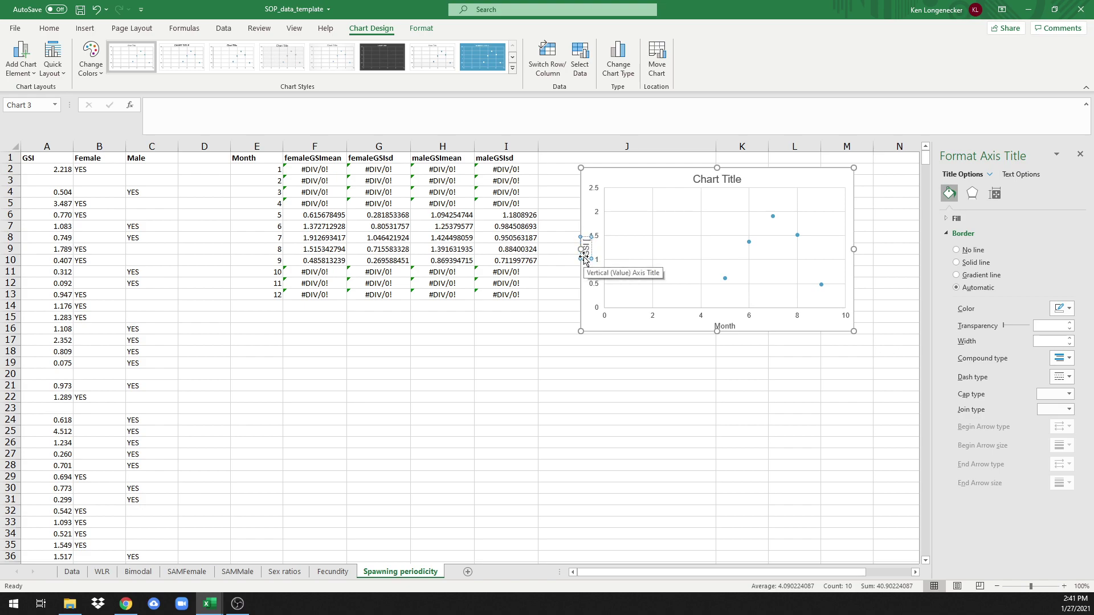
click(585, 259)
text(mean +/- SD))
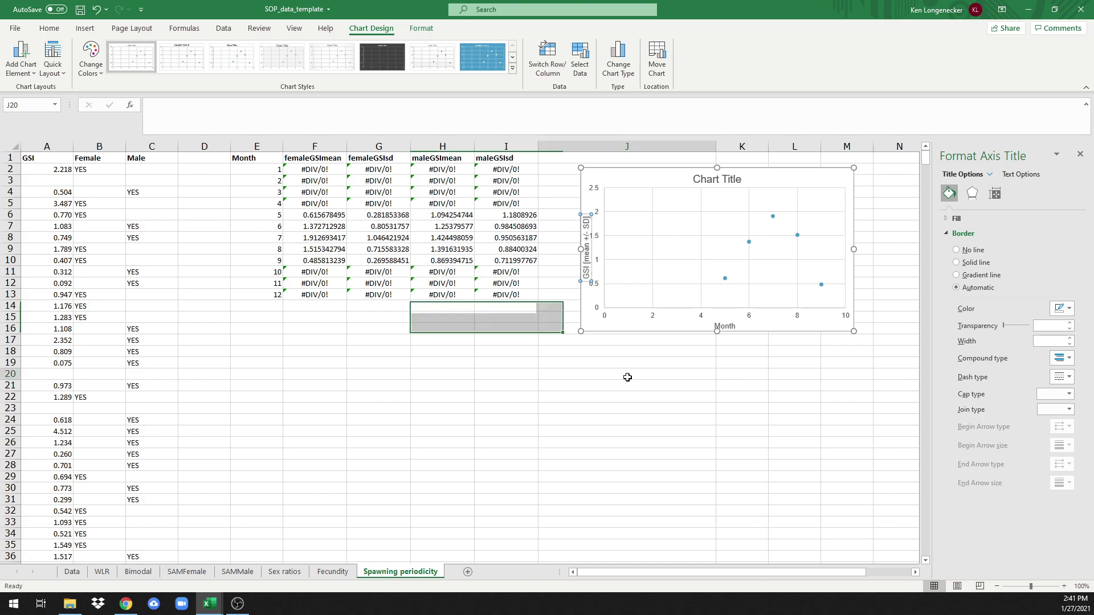
click(631, 375)
Step: Set the minimum bound of the chart's horizontal axis to 4
click(658, 306)
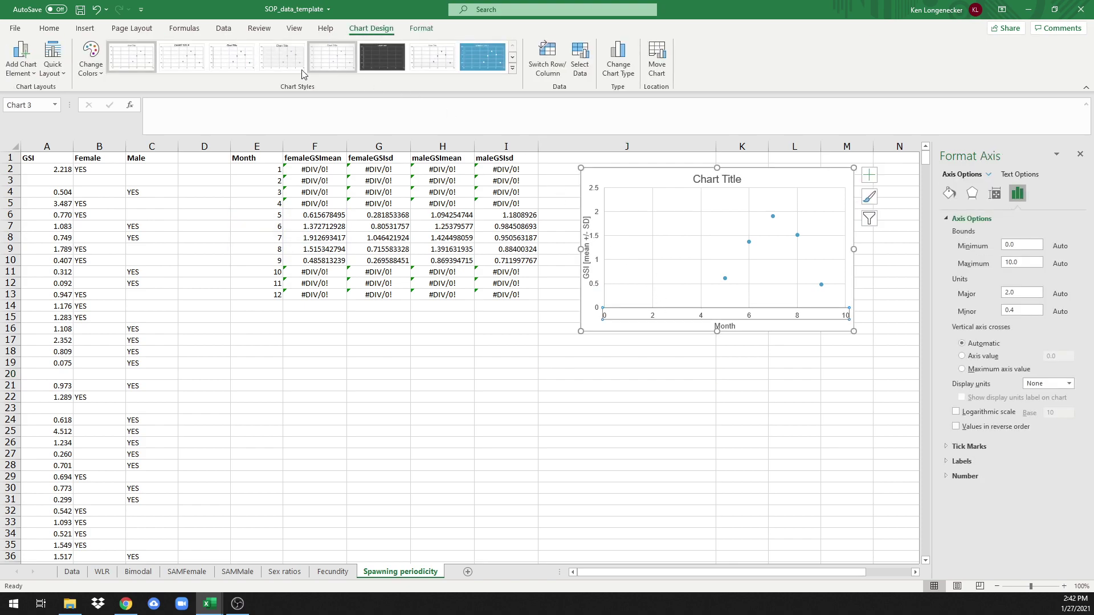
click(421, 28)
click(83, 45)
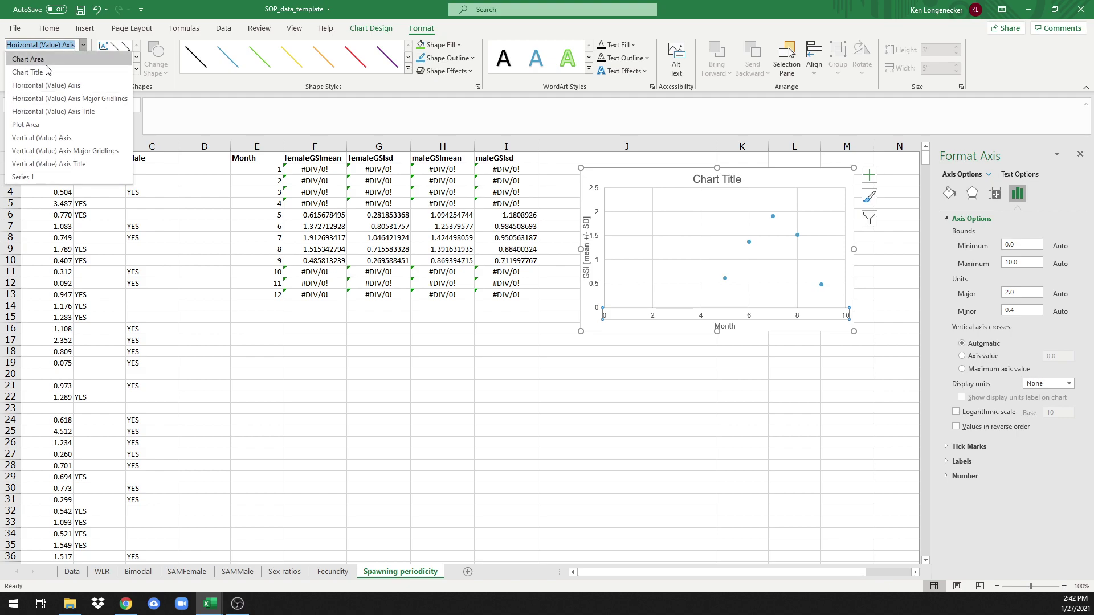
click(40, 75)
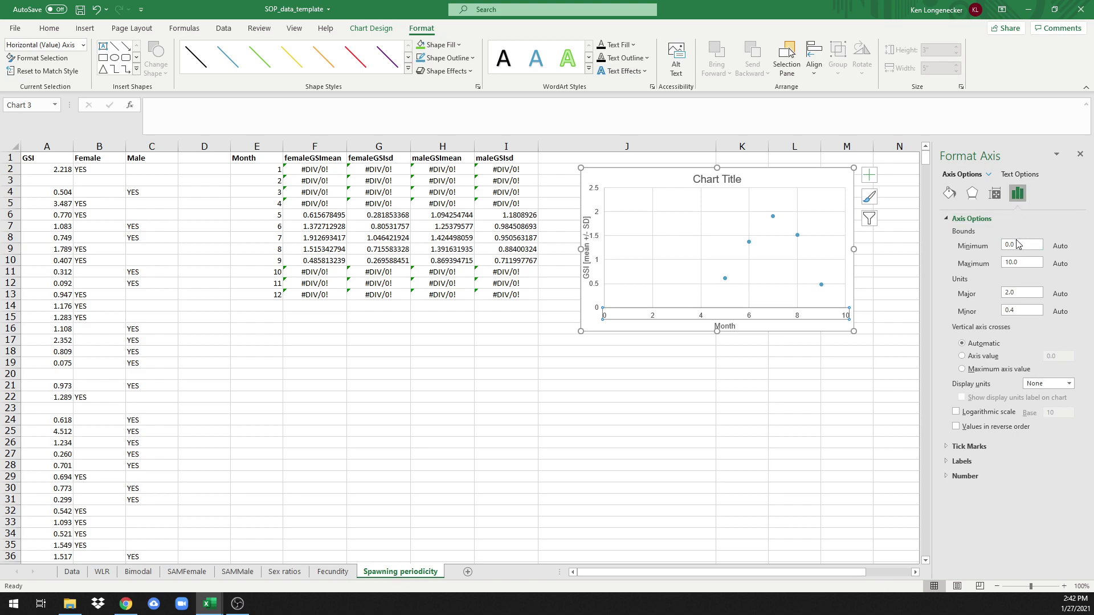
click(1023, 245)
text(4)
click(842, 483)
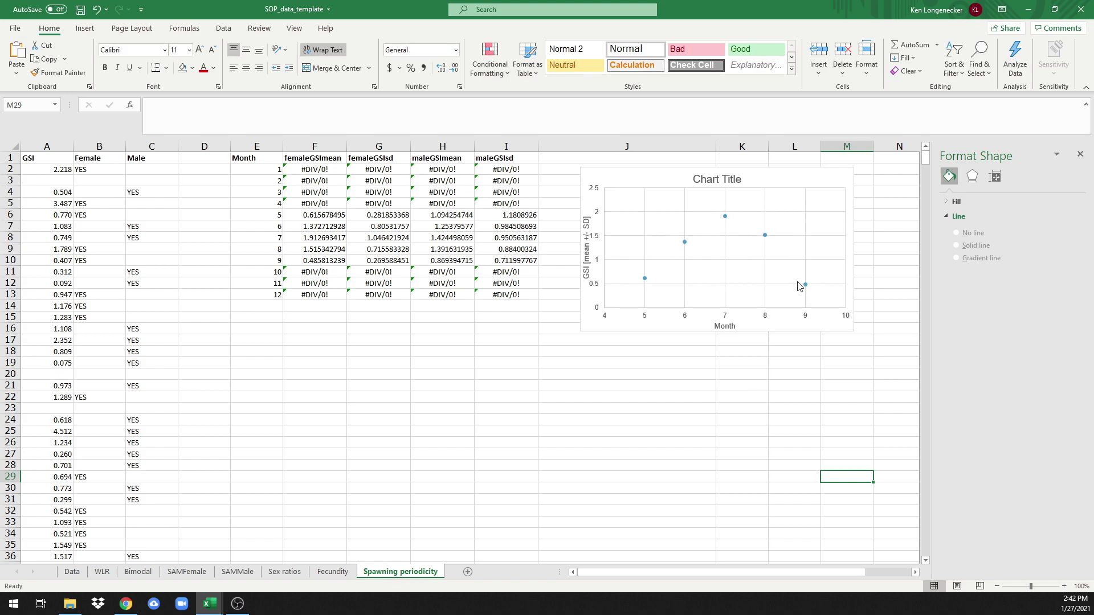
Step: Add standard deviation error bars to the chart and delete the horizontal ones
click(802, 217)
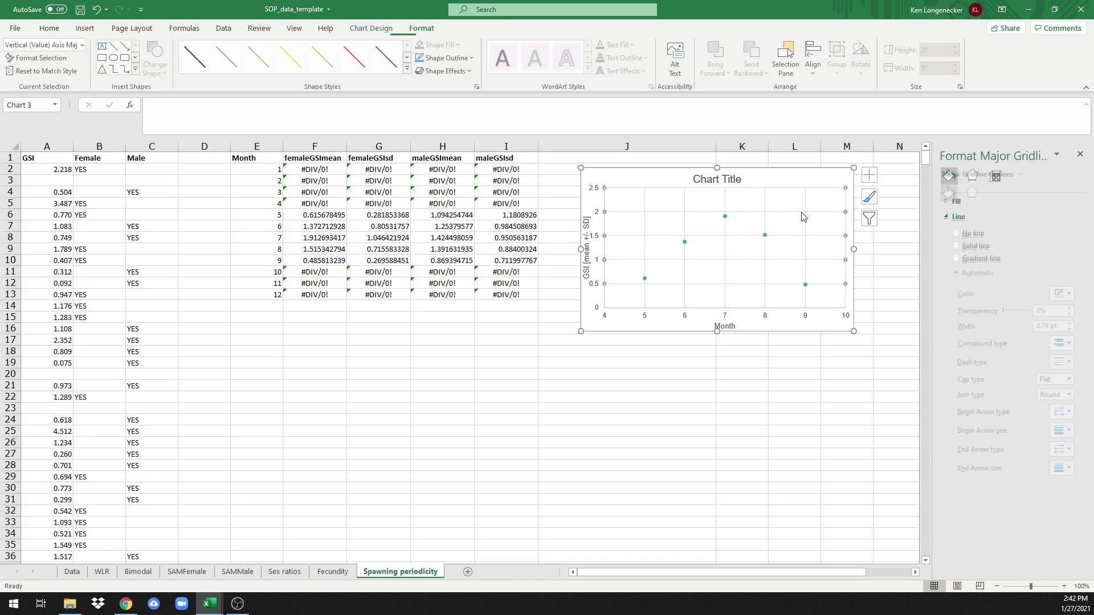
click(869, 176)
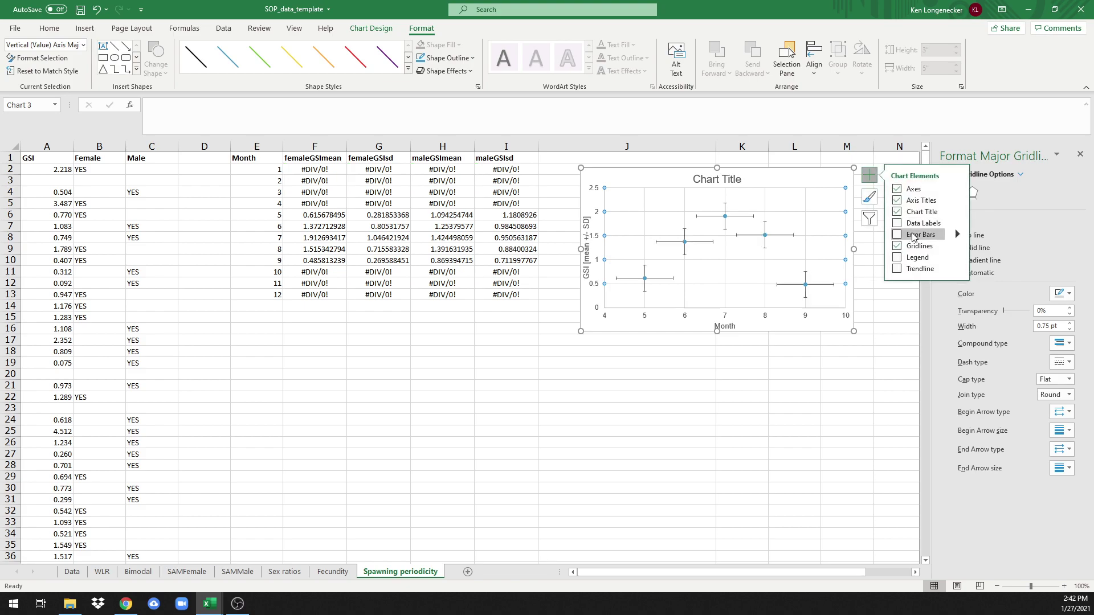
click(958, 237)
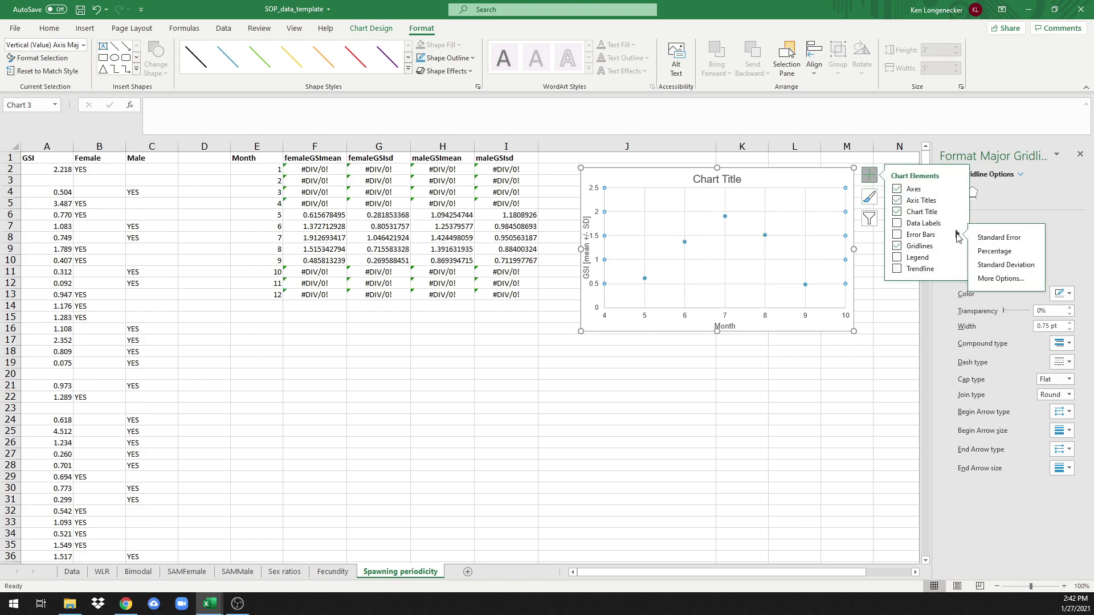
click(980, 265)
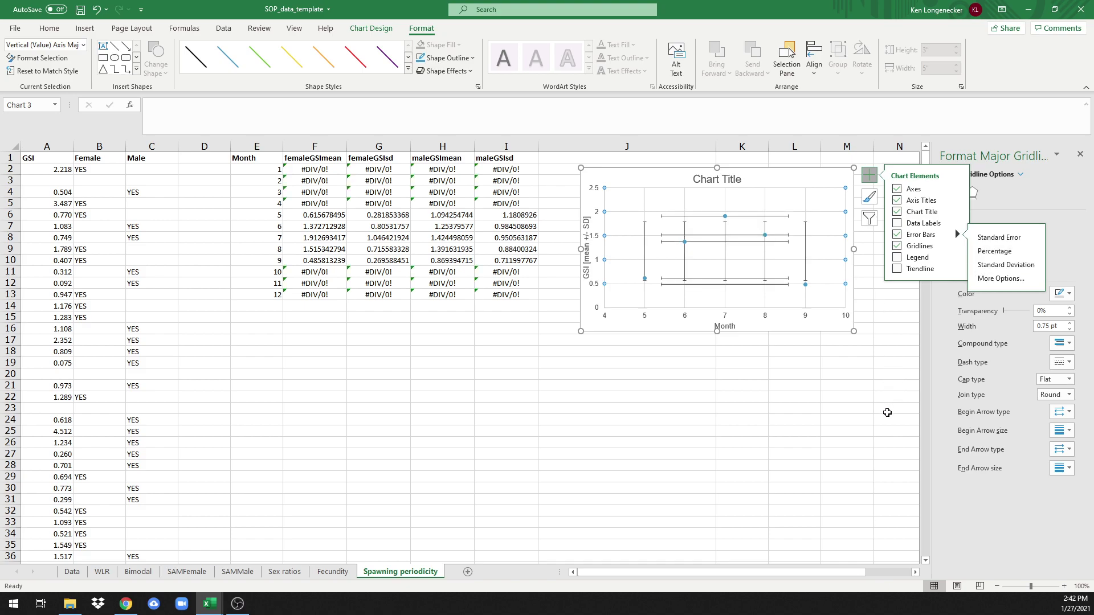
click(887, 413)
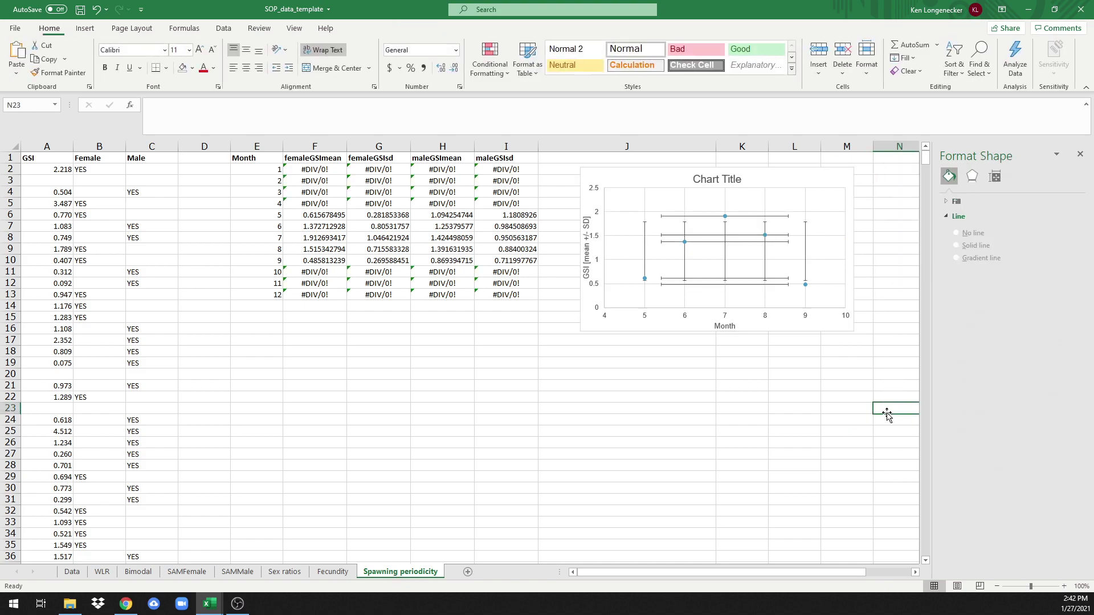
click(774, 217)
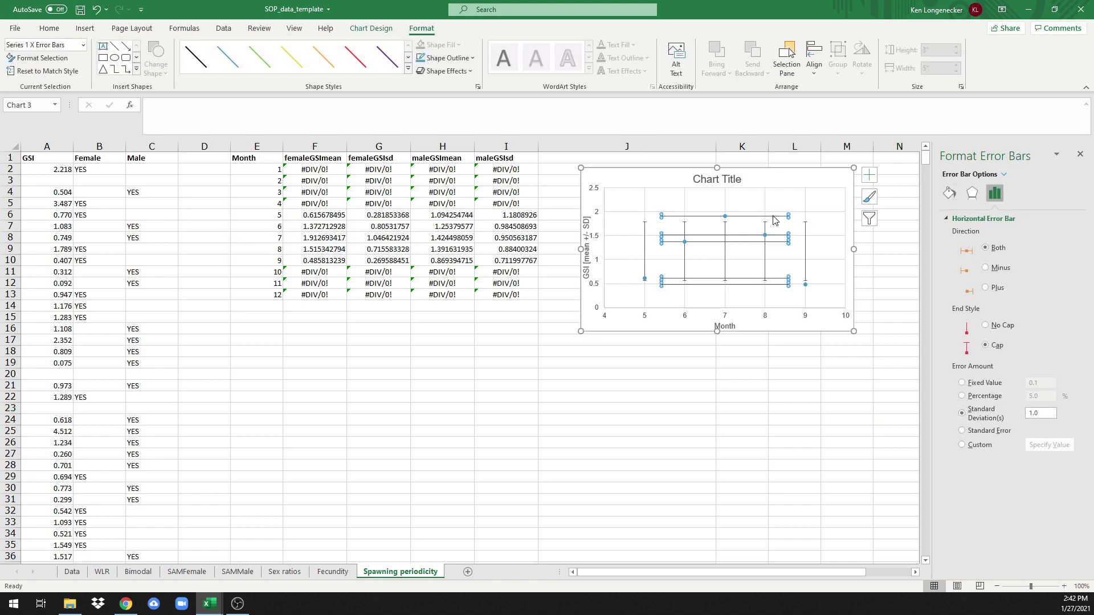
key(Delete)
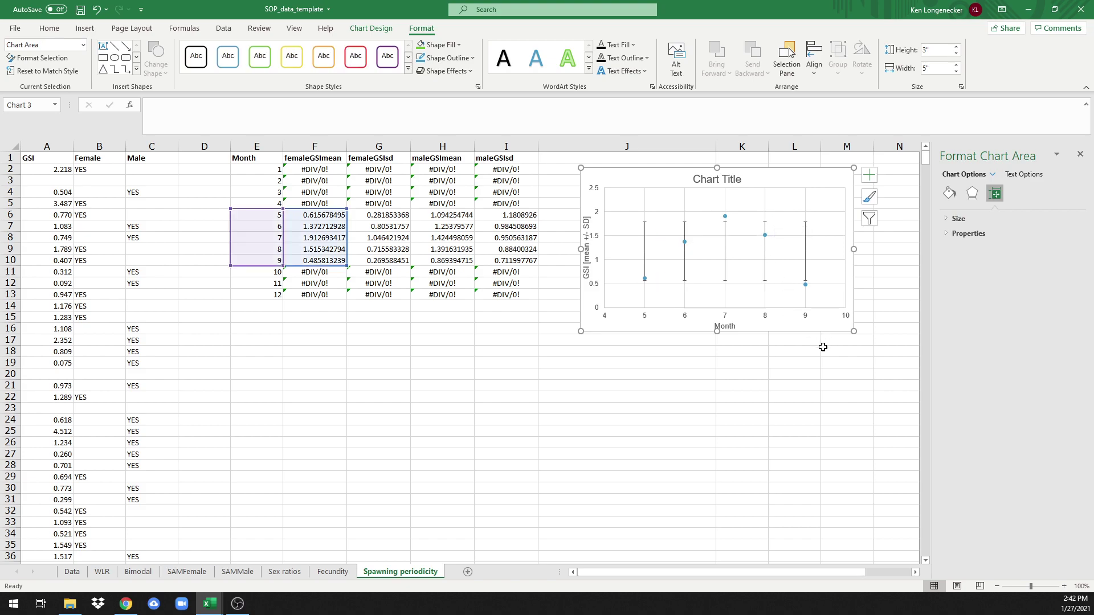
Step: Switch the vertical error bars to custom amounts and use the femaleGSIsd values in G6:G10 as the positive error value
click(806, 262)
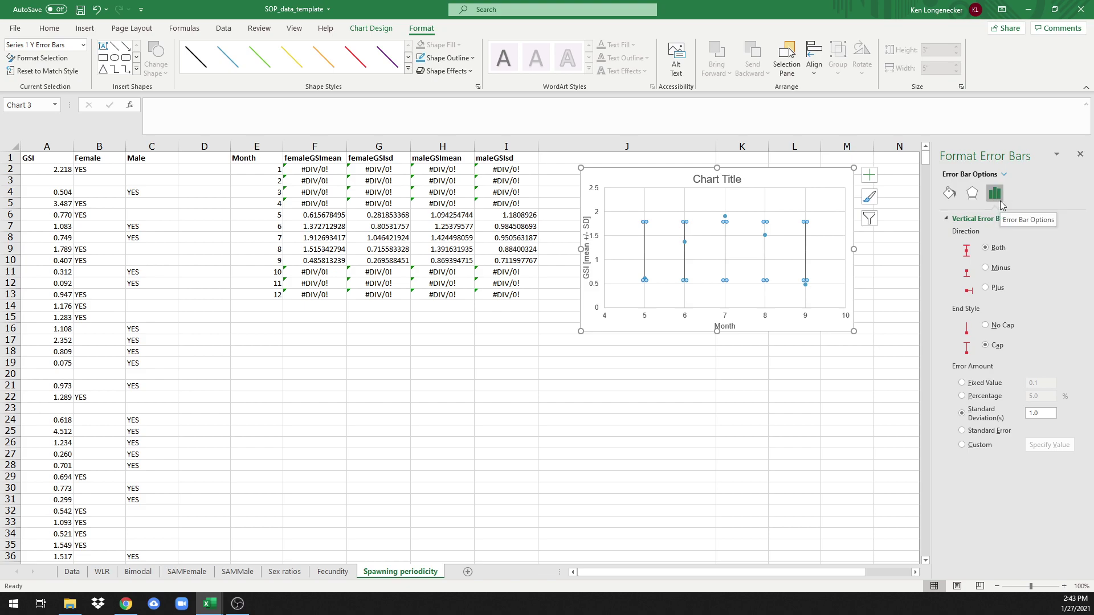
click(962, 445)
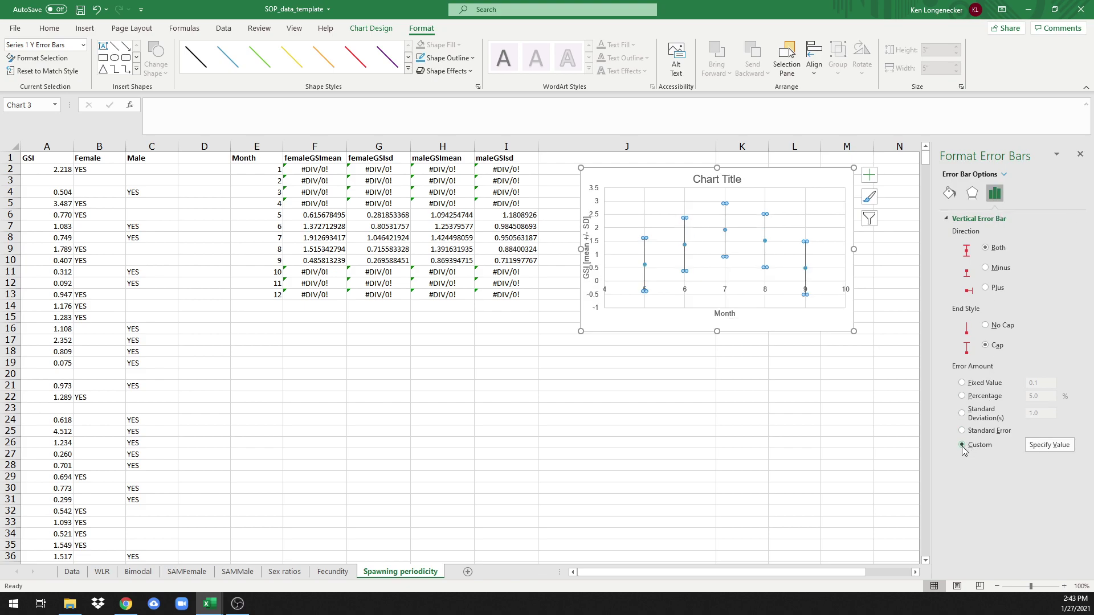
click(1037, 446)
drag(804, 204, 765, 374)
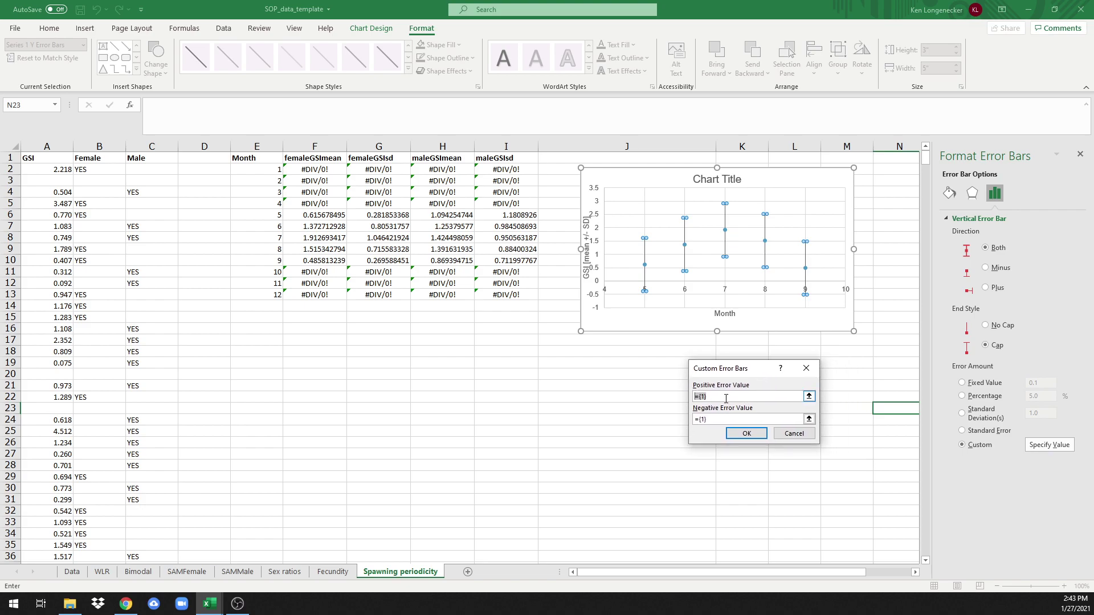
drag(710, 395, 698, 394)
click(708, 396)
drag(376, 215, 378, 257)
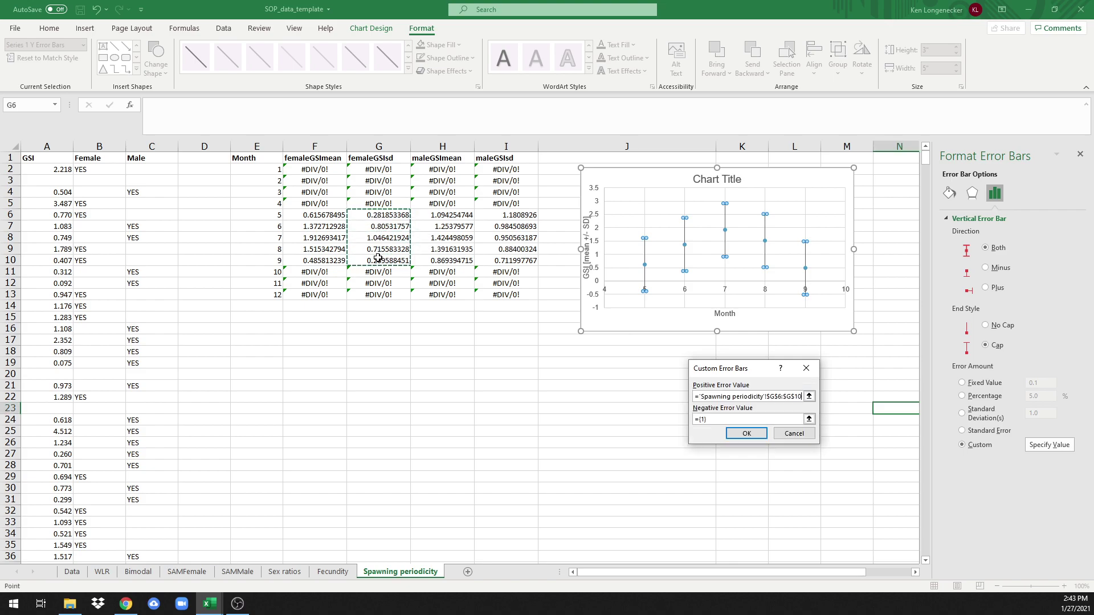
Step: Use the same femaleGSIsd range G6:G10 as the negative error value and apply the custom error bars
click(714, 419)
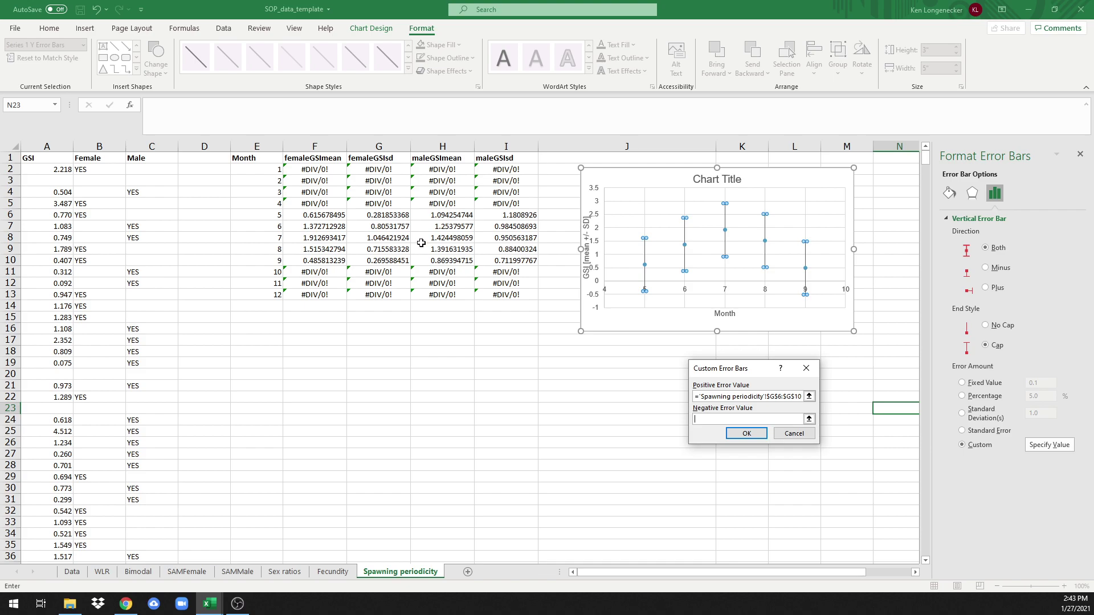
drag(380, 218, 379, 259)
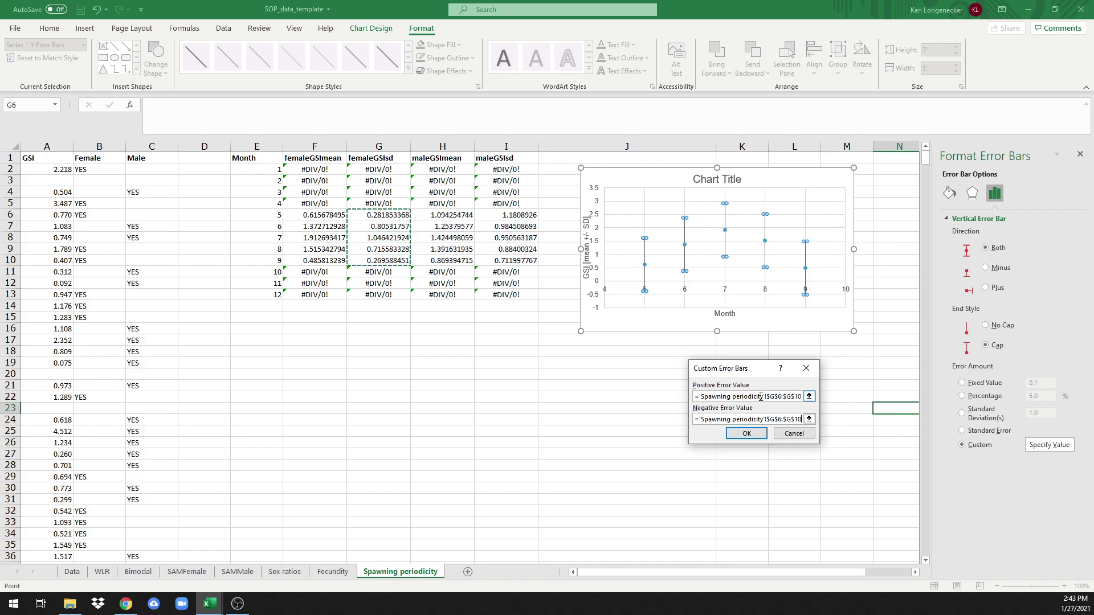
click(754, 436)
click(751, 433)
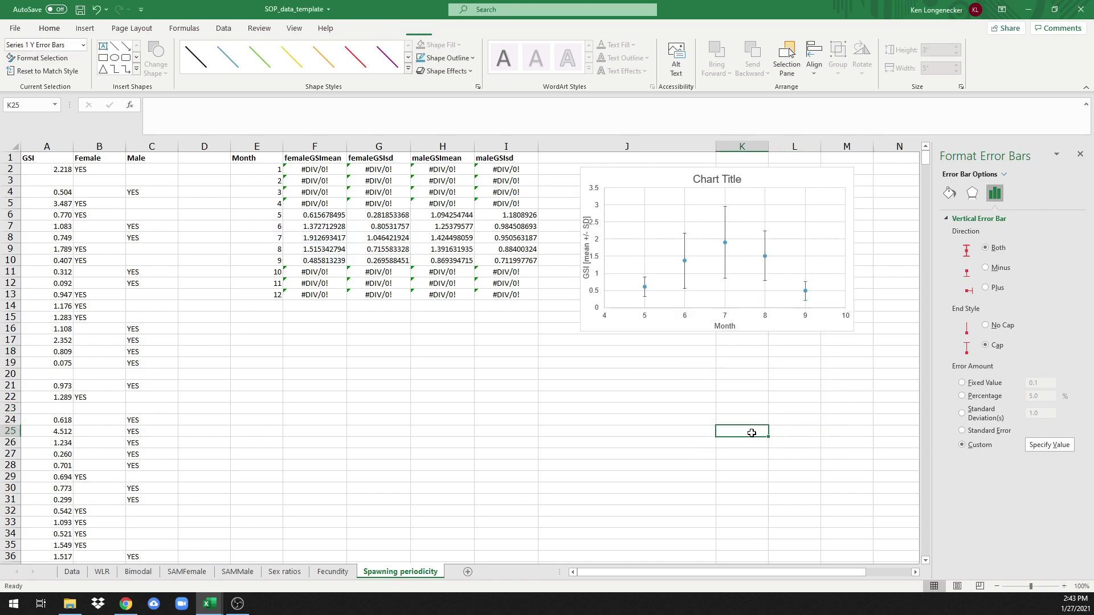